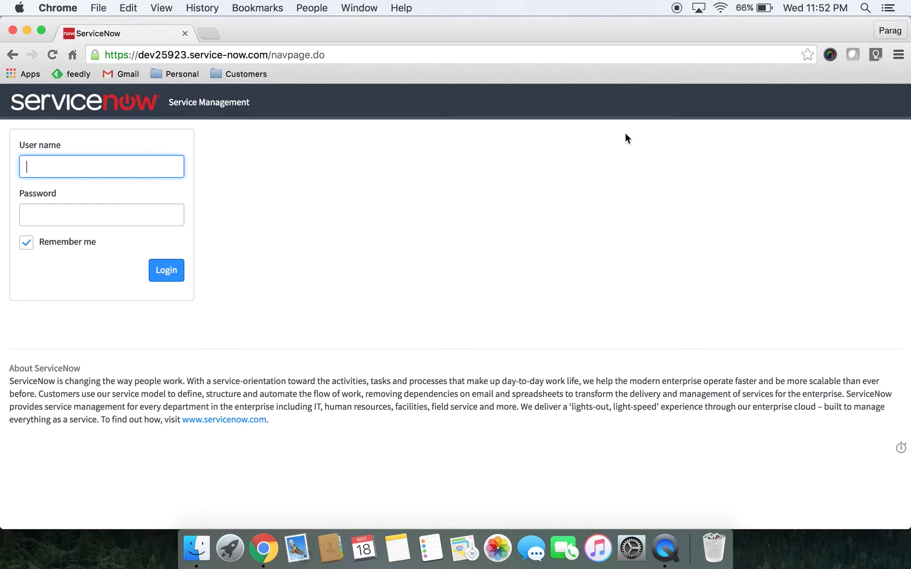
Sign in with the administrator credentials and open Customer > Accounts through the filter navigator
type("admin")
key("Tab")
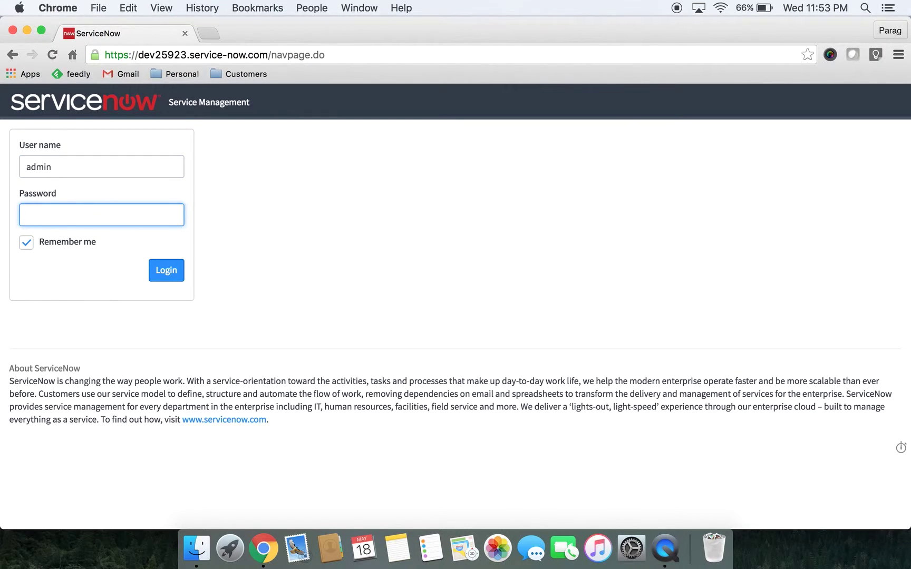
type("••••••••••")
key("Return")
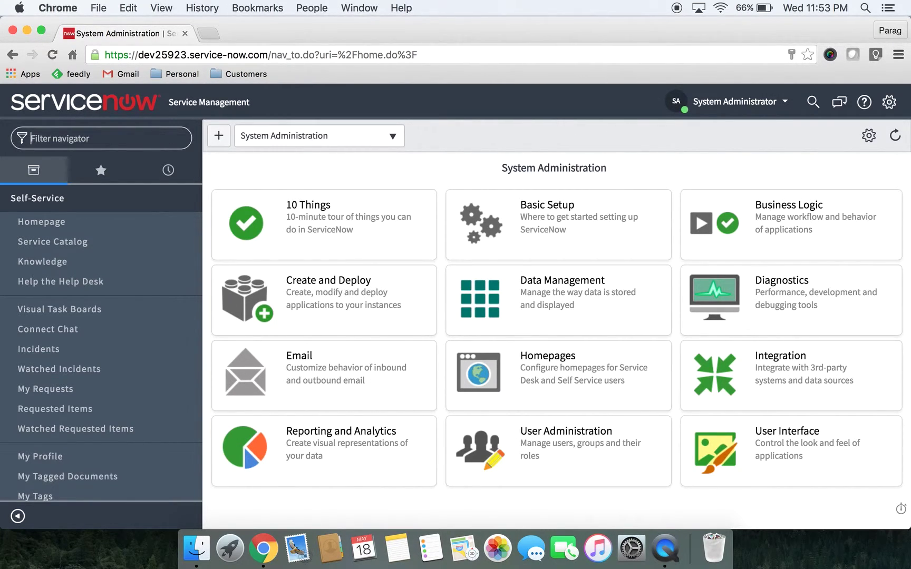
type("customer")
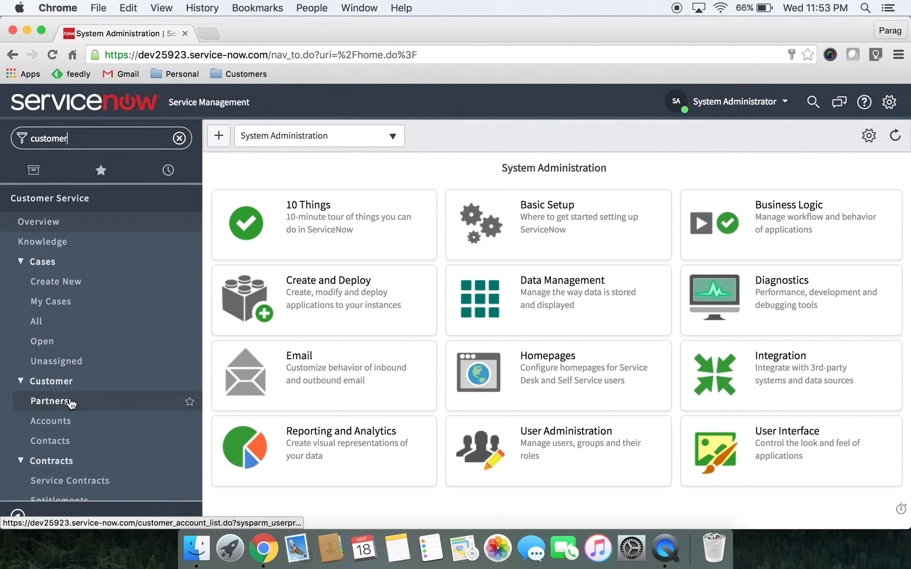
left_click(67, 422)
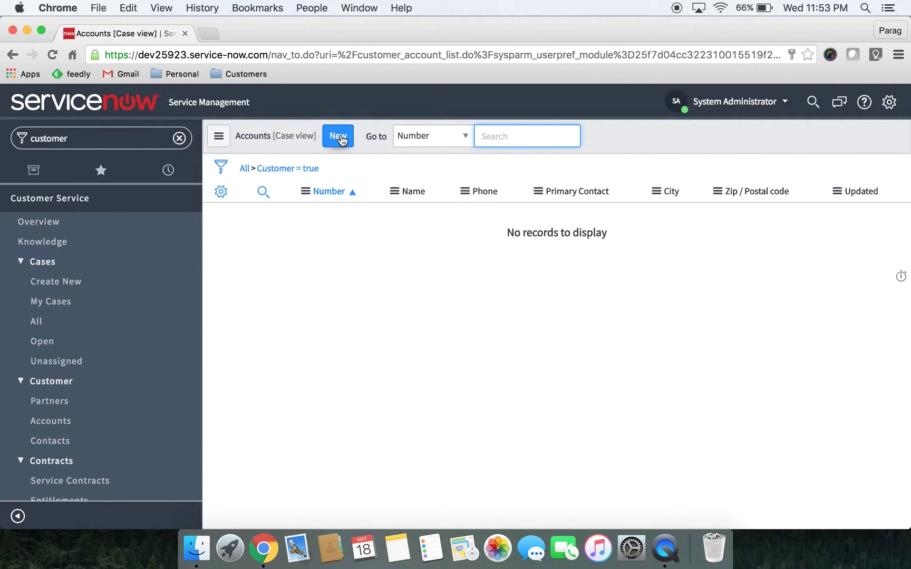
left_click(340, 139)
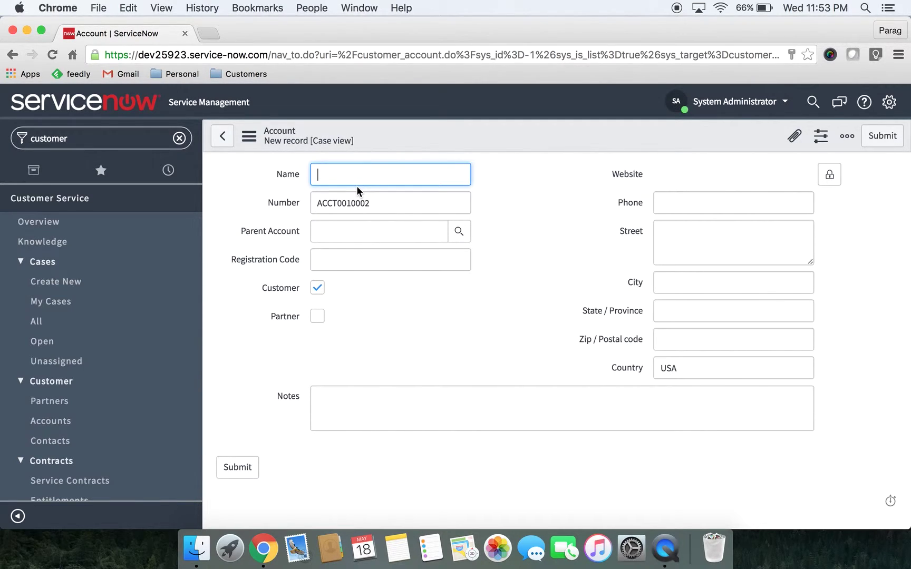
type("Bank Of America")
key("Tab")
key("Tab")
key("Tab")
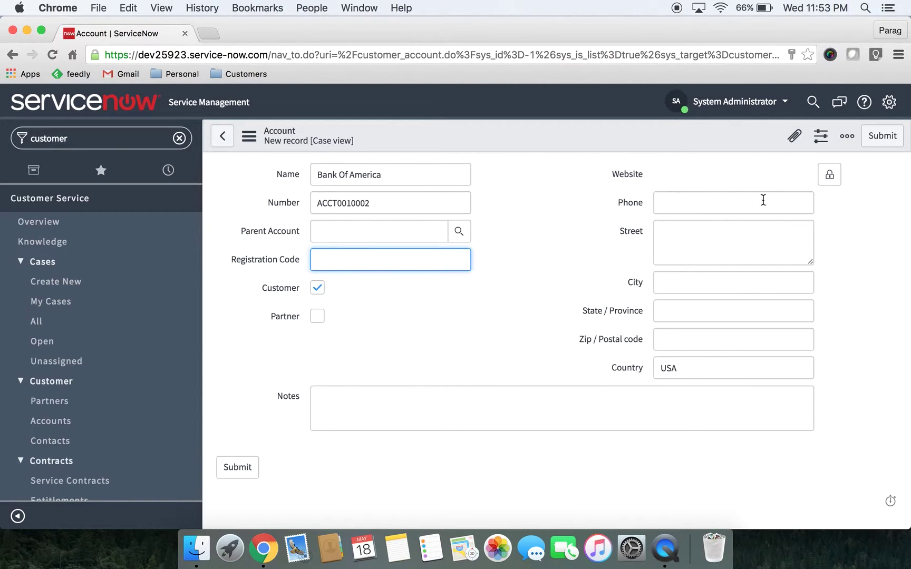
left_click(829, 177)
left_click(730, 179)
type("w")
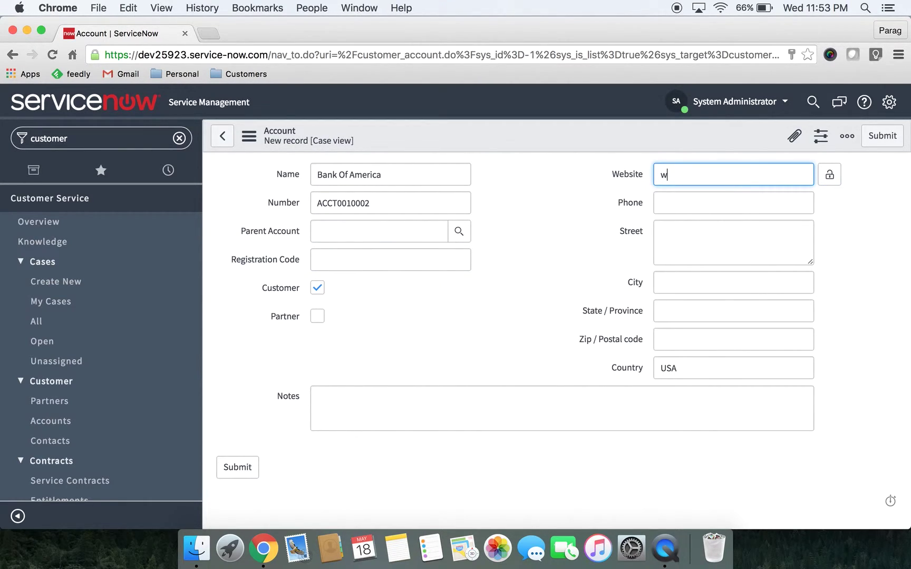
type("ww.boa.com")
left_click(695, 246)
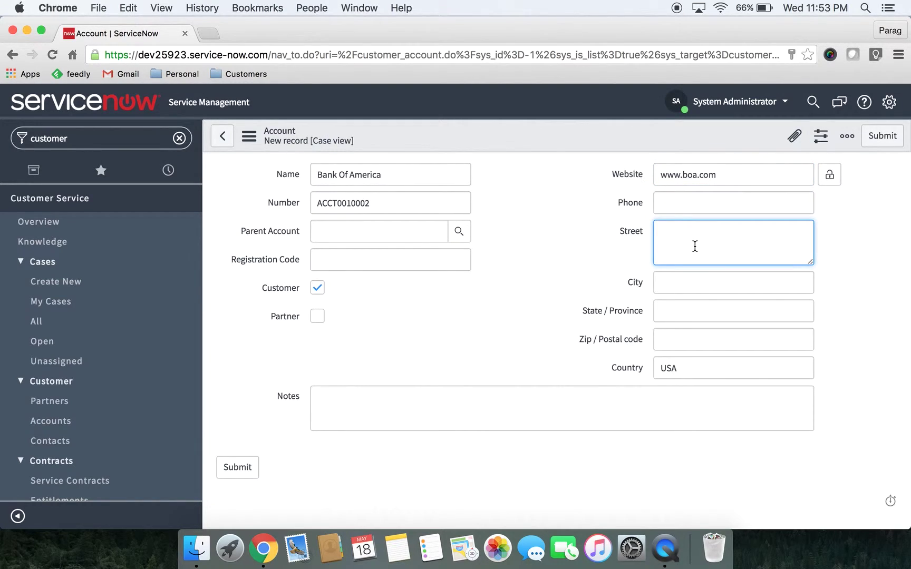
key("Tab")
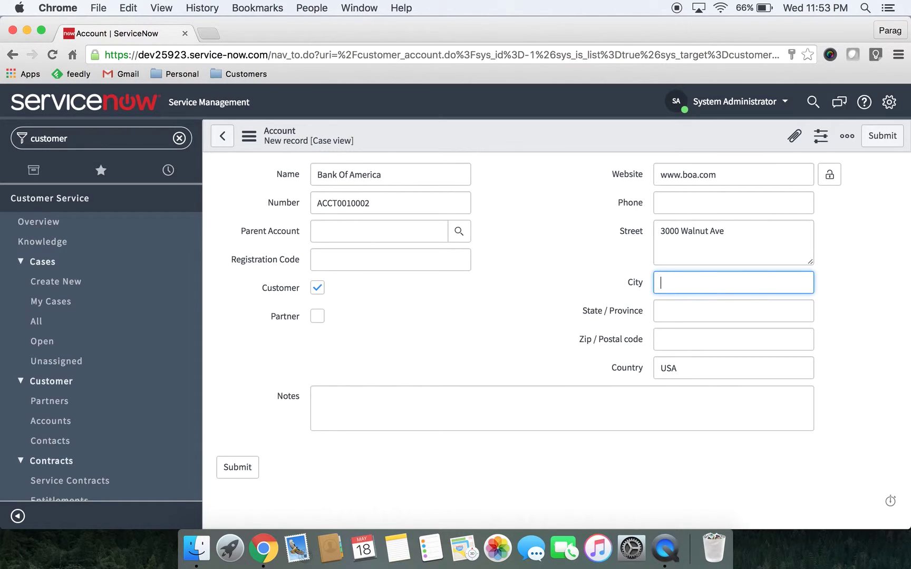
type("Sunnyvale")
key("Tab")
type("CA")
key("Tab")
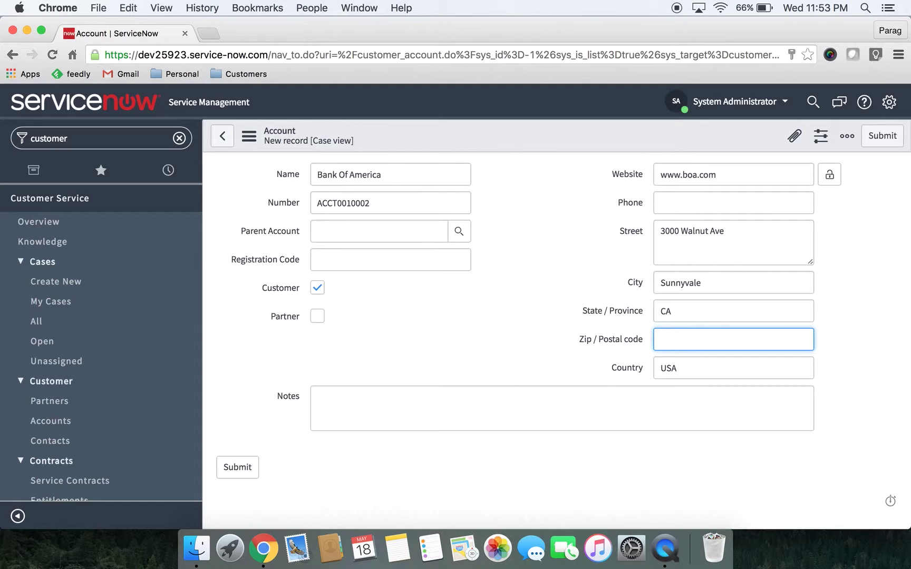
type("94538")
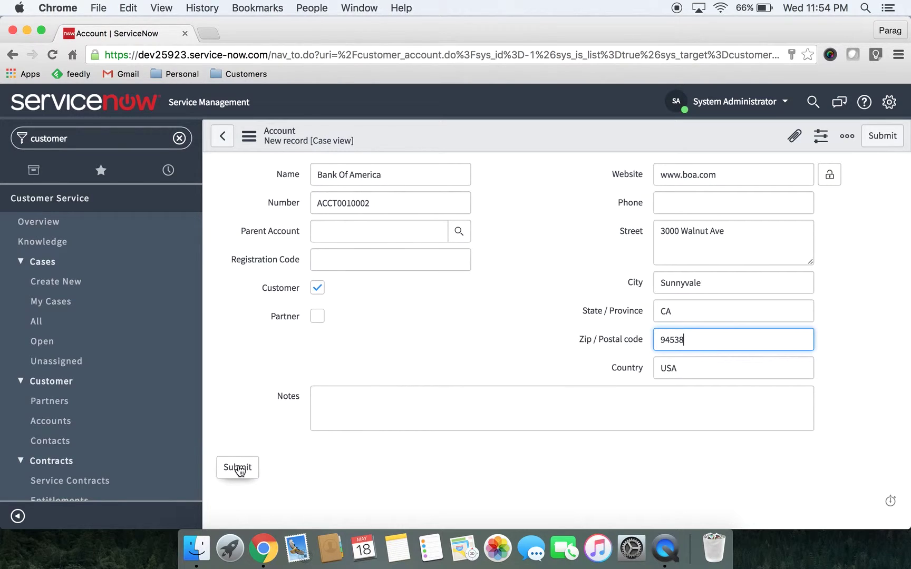
Submit the account, open record ACCT0010002, and scroll down to its empty Contacts list
left_click(240, 470)
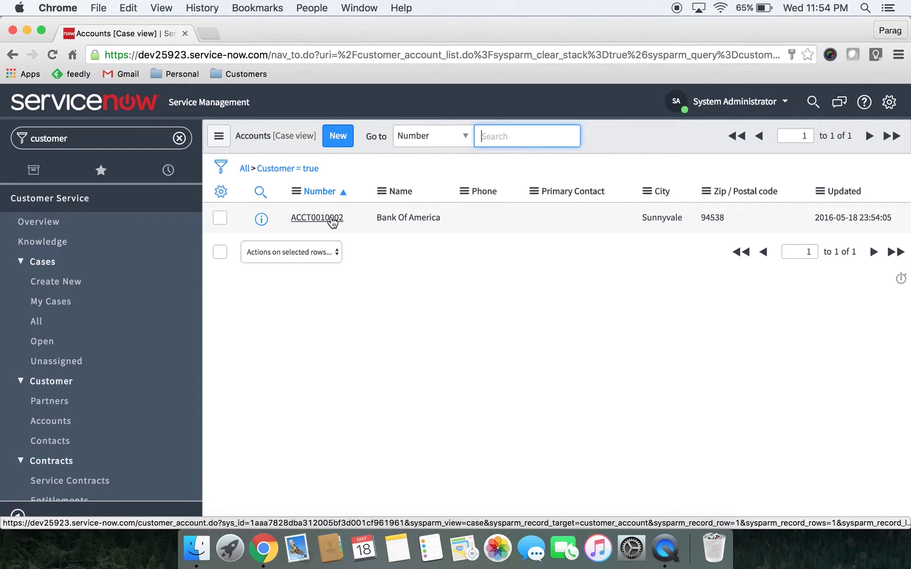
left_click(333, 220)
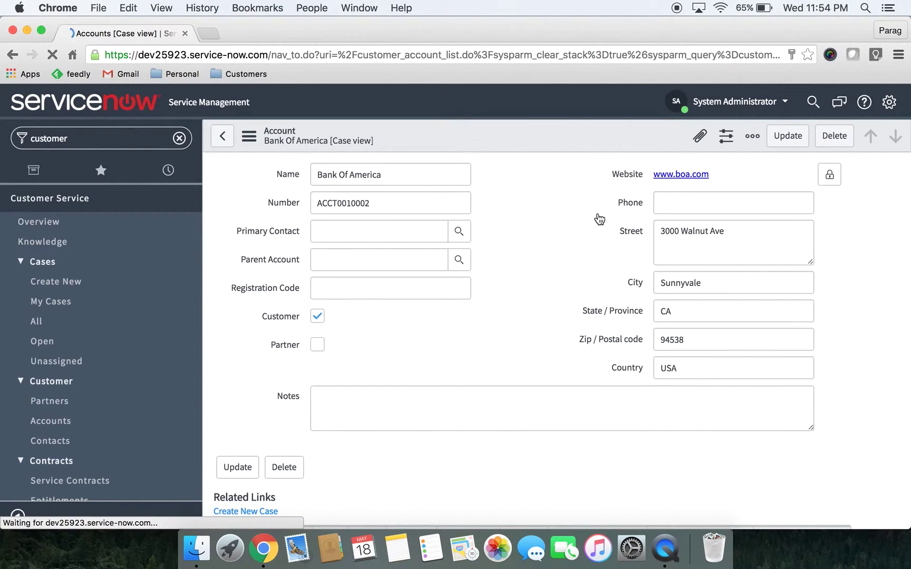
scroll(866, 232, "down", 3)
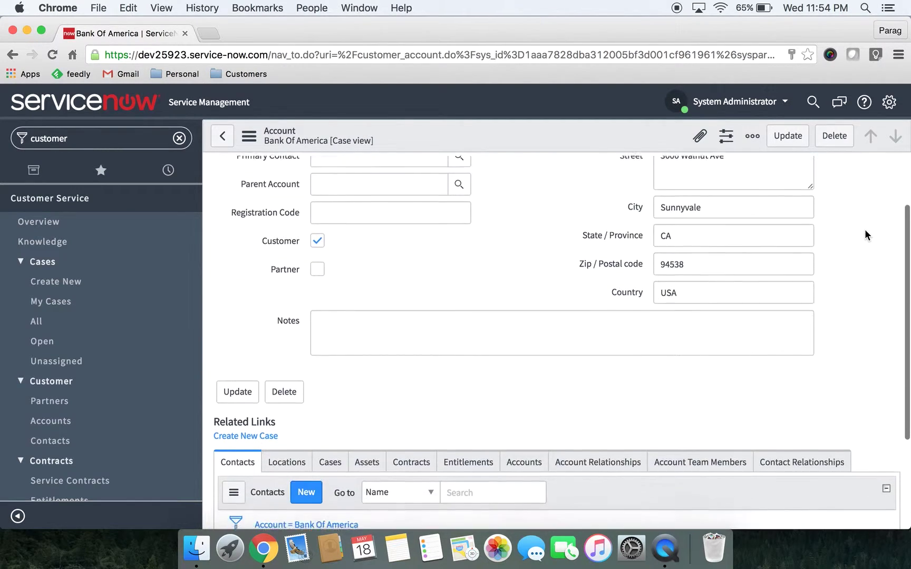
scroll(866, 235, "down", 5)
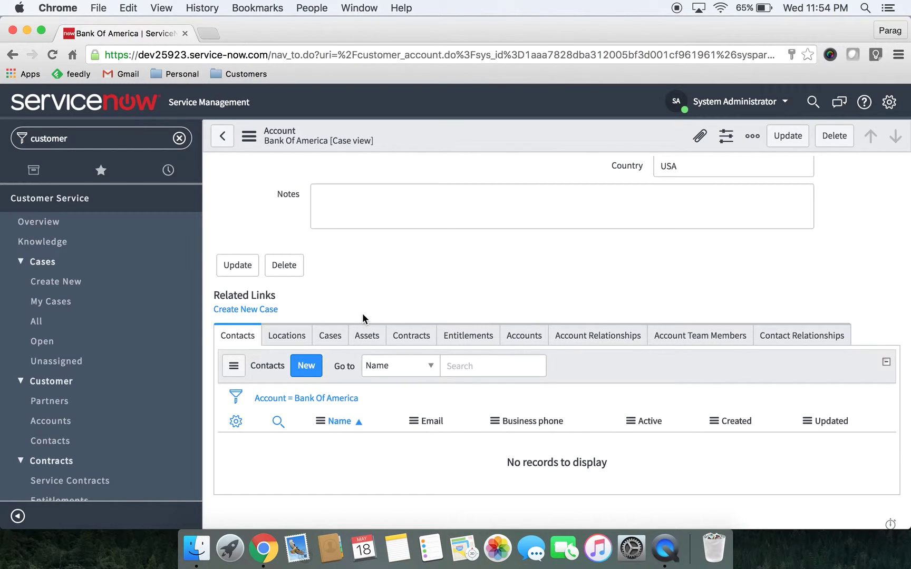
Start a new contact for the account and enter the contact's first and last name
left_click(310, 366)
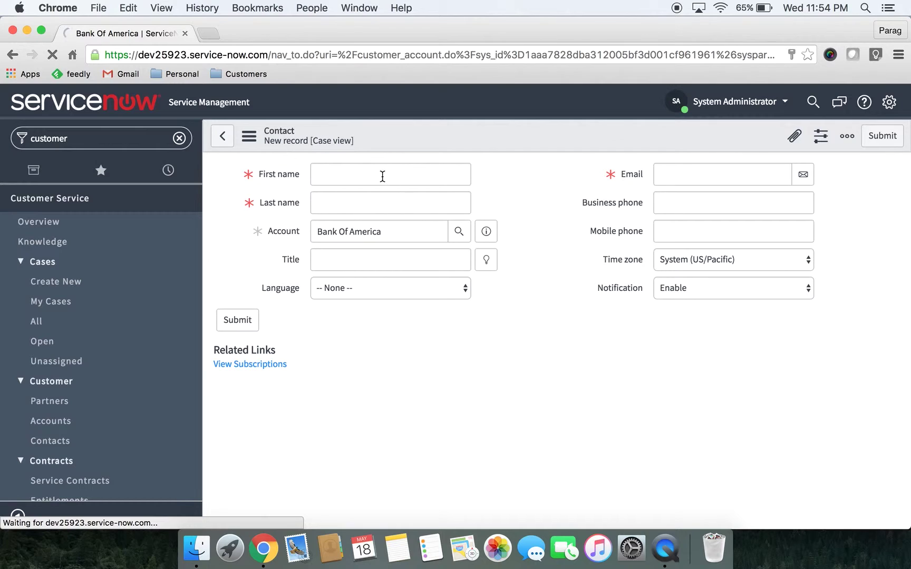
left_click(383, 177)
type("Da")
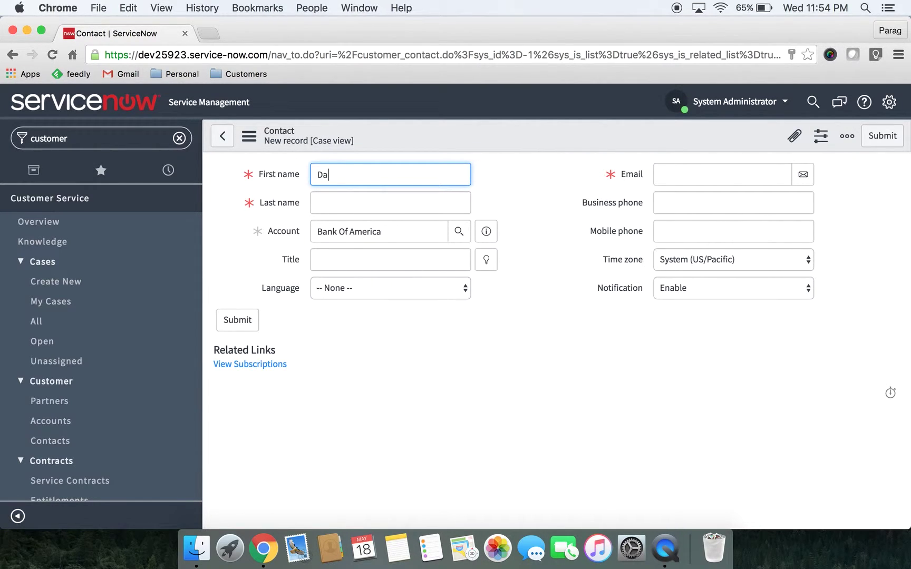
type("vdi")
key("BackSpace")
key("BackSpace")
type("id")
left_click(390, 203)
type("Bank")
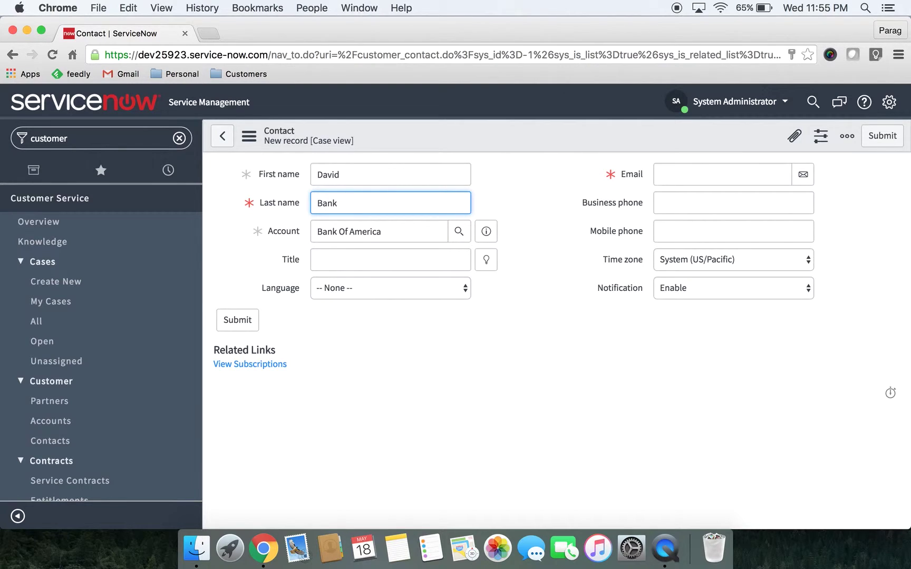
Add title 'IT Manager', the contact's e-mail and business phone, then submit the contact
key("Tab")
key("Tab")
type("IT ")
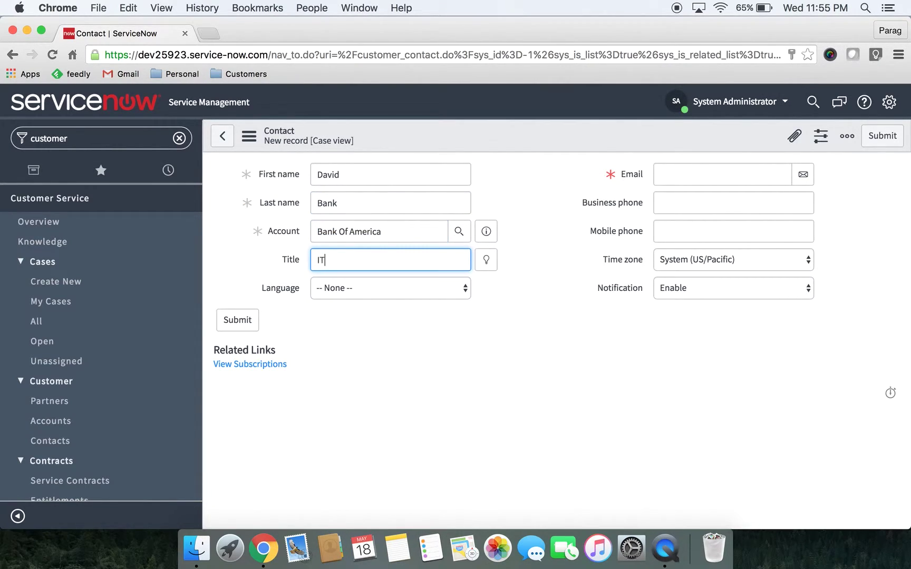
type("Manager")
key("Tab")
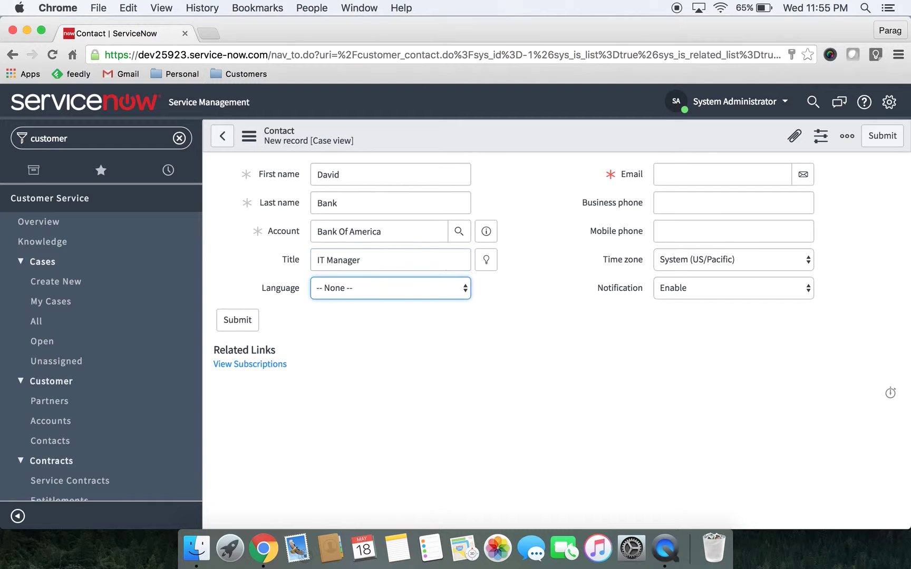
key("Tab")
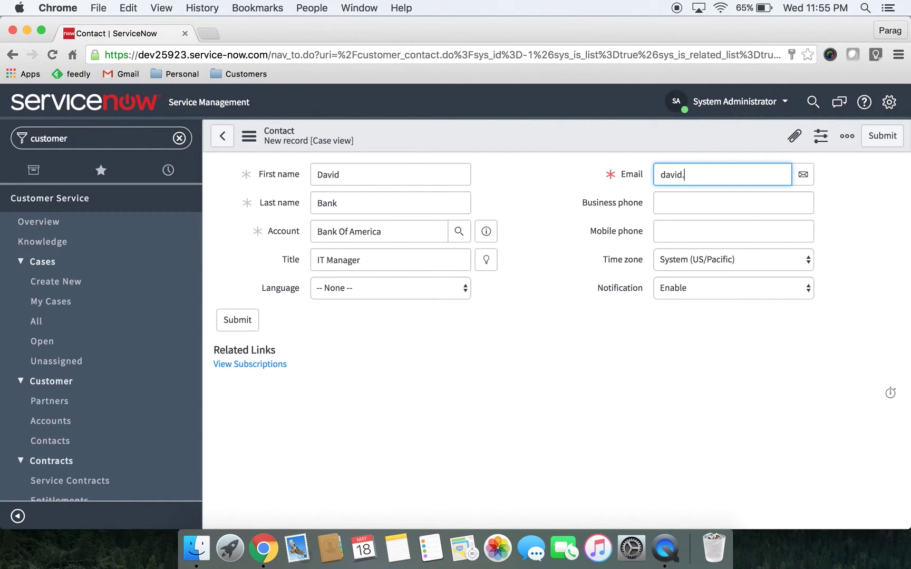
key("Tab")
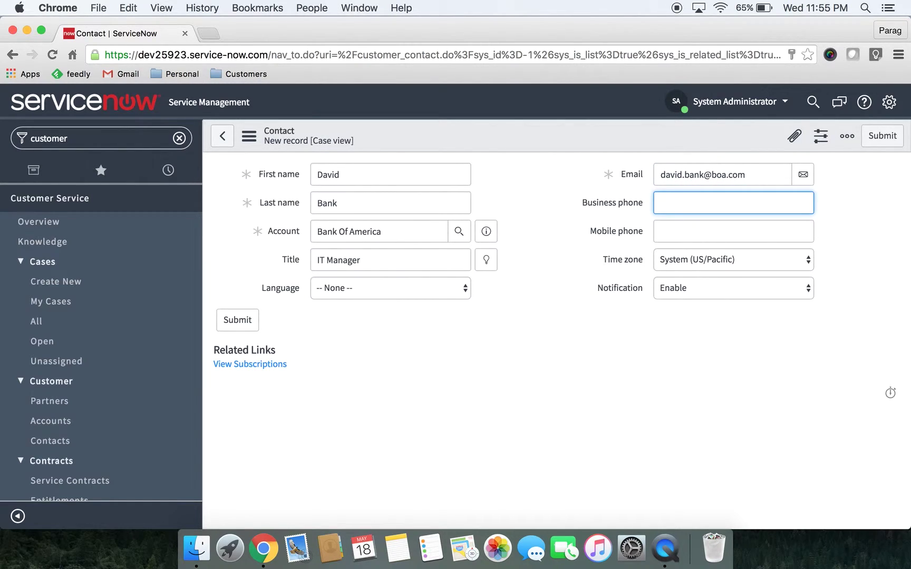
type("111-111-1111")
left_click(238, 325)
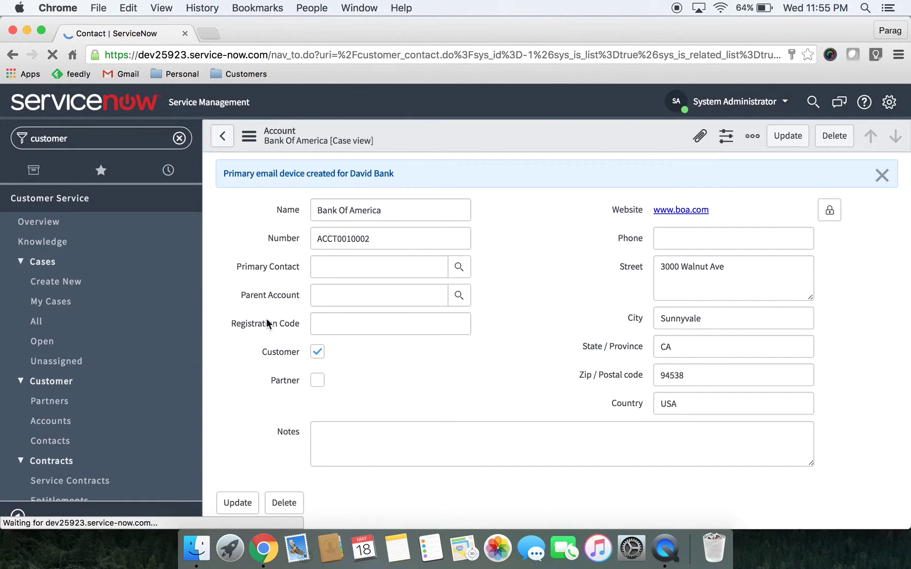
scroll(444, 364, "down", 3)
scroll(444, 367, "down", 3)
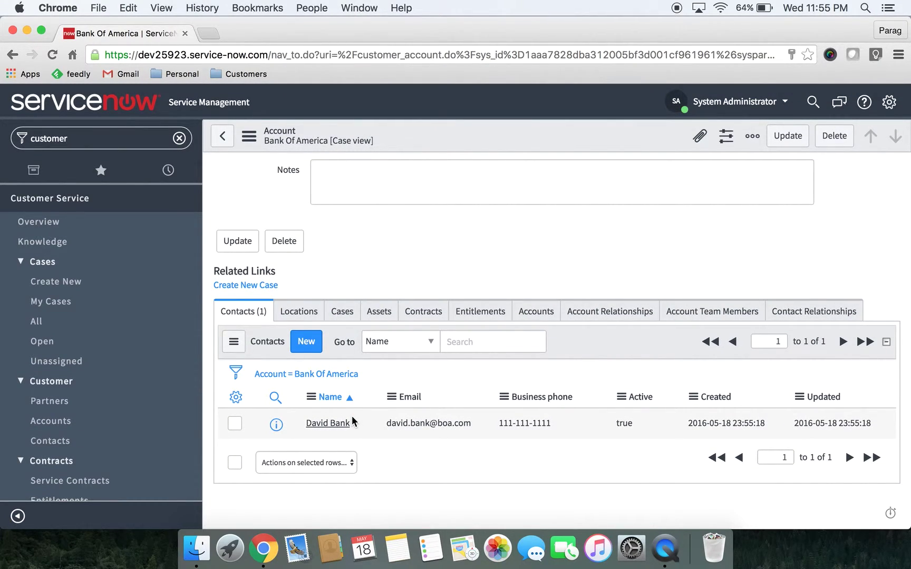
left_click(305, 315)
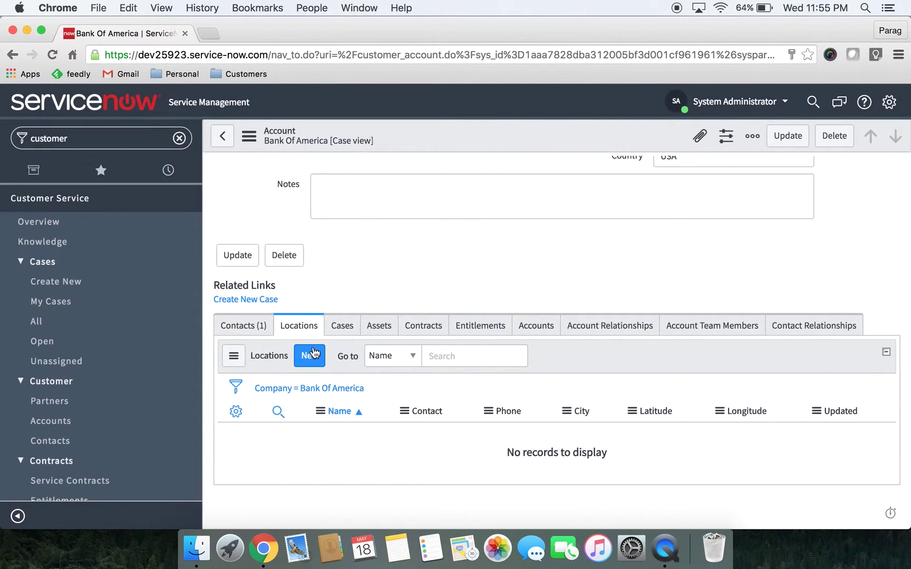
left_click(314, 357)
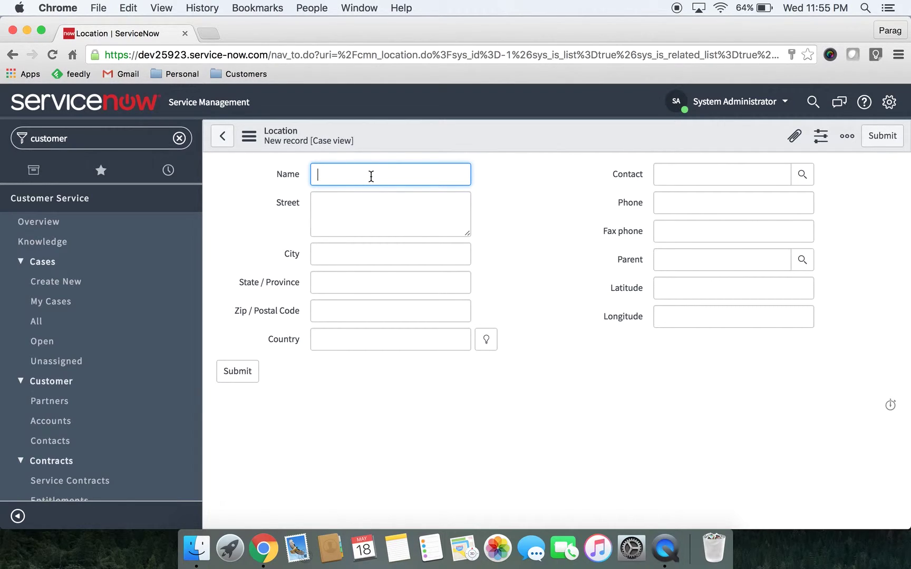
type("BOA - Primary Ship To Address")
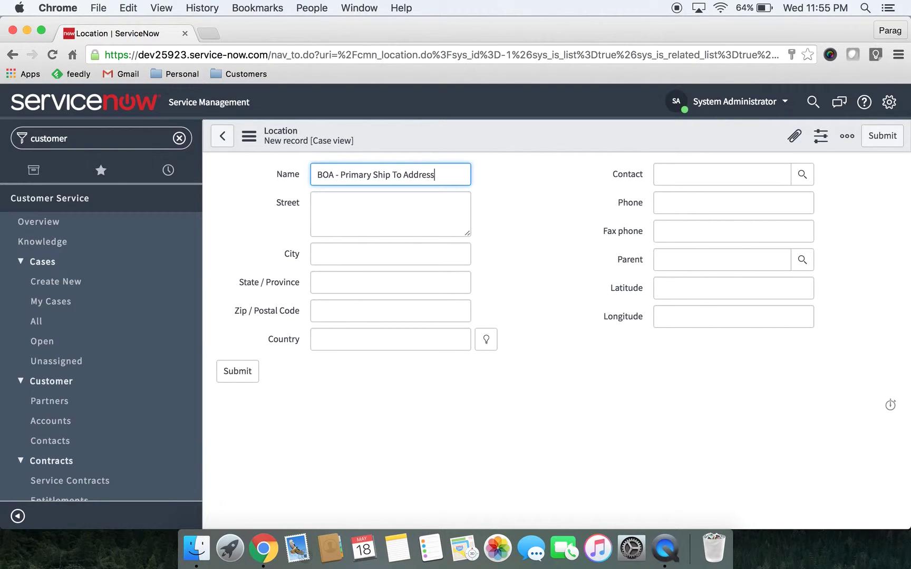
key("Tab")
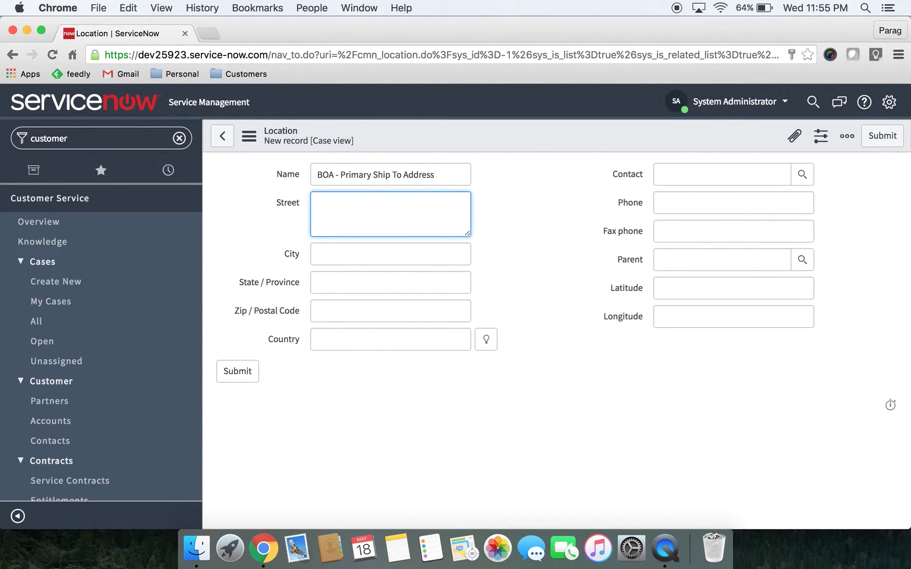
key("Tab")
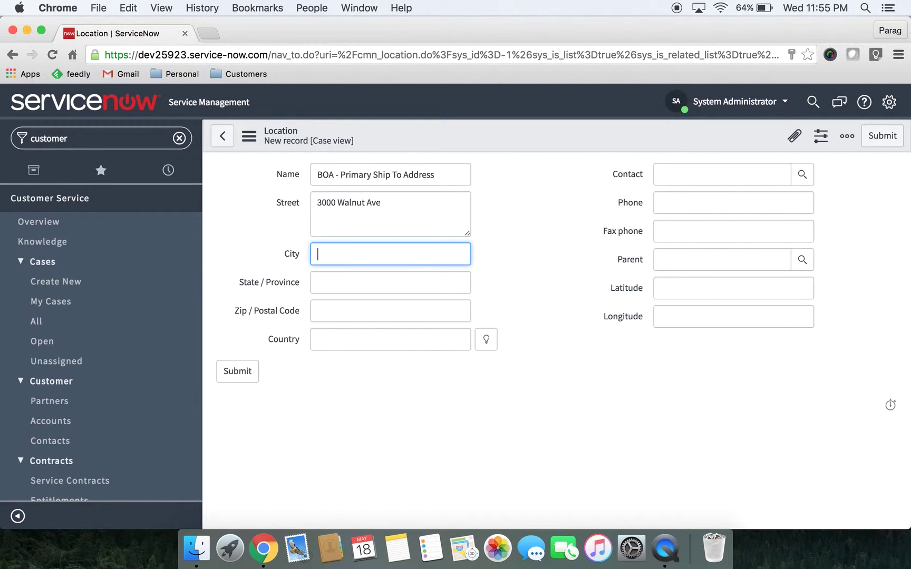
type("Sunnyvale")
key("Tab")
type("CA")
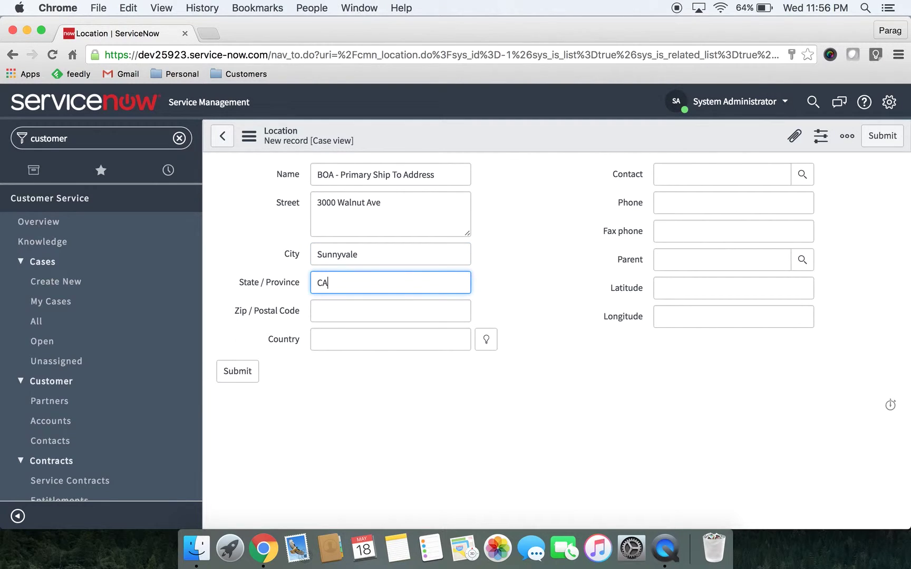
key("Tab")
type("945")
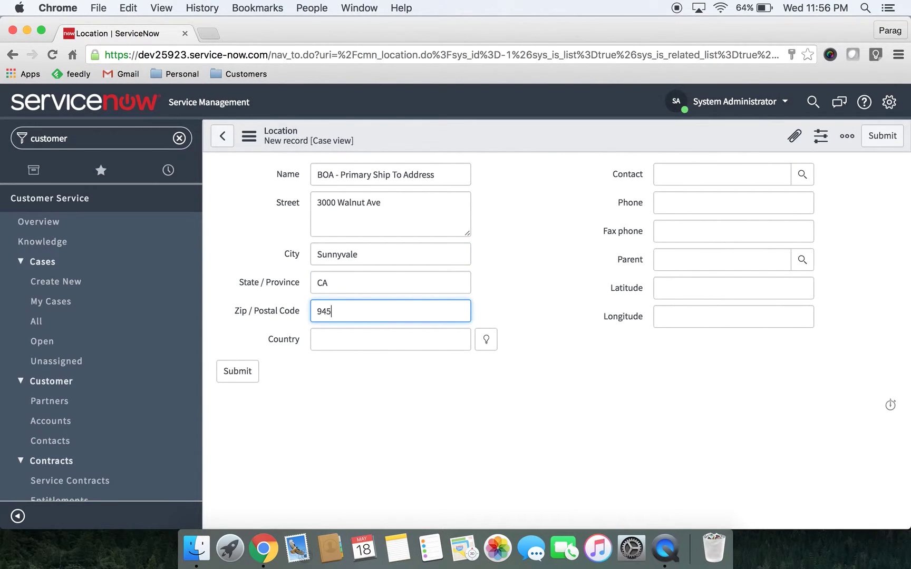
type("38")
Set country USA, pick the new contact, enter the phone number, and submit the location
key("Tab")
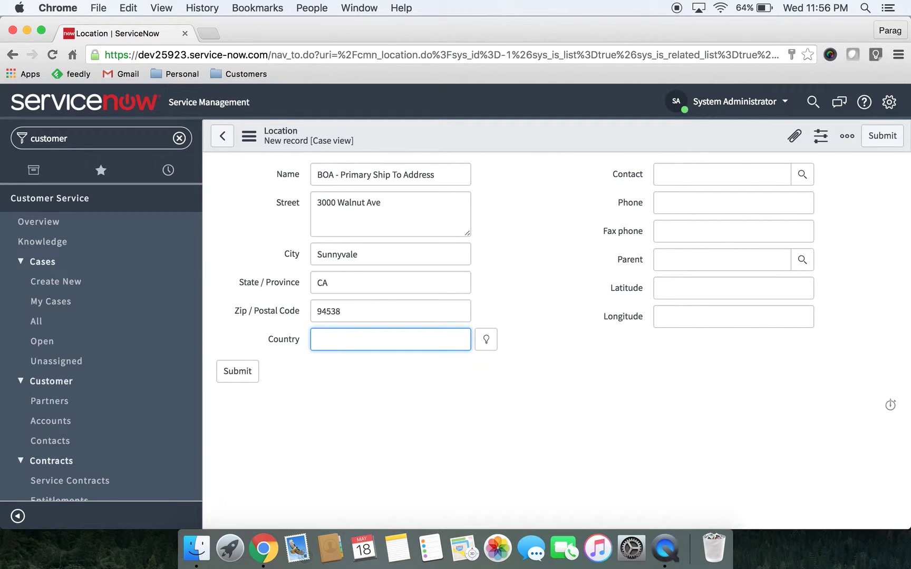
type("USA")
key("Tab")
left_click(494, 339)
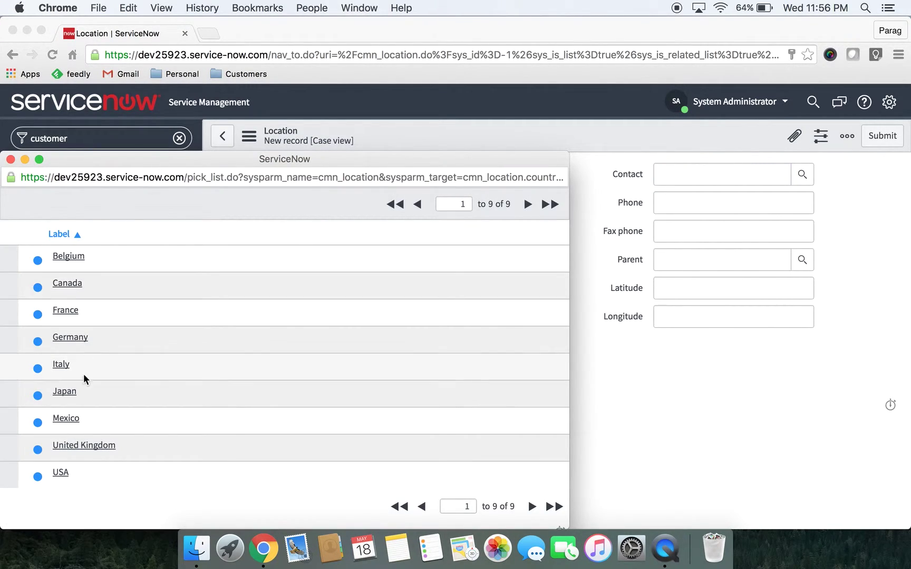
left_click(61, 472)
left_click(689, 180)
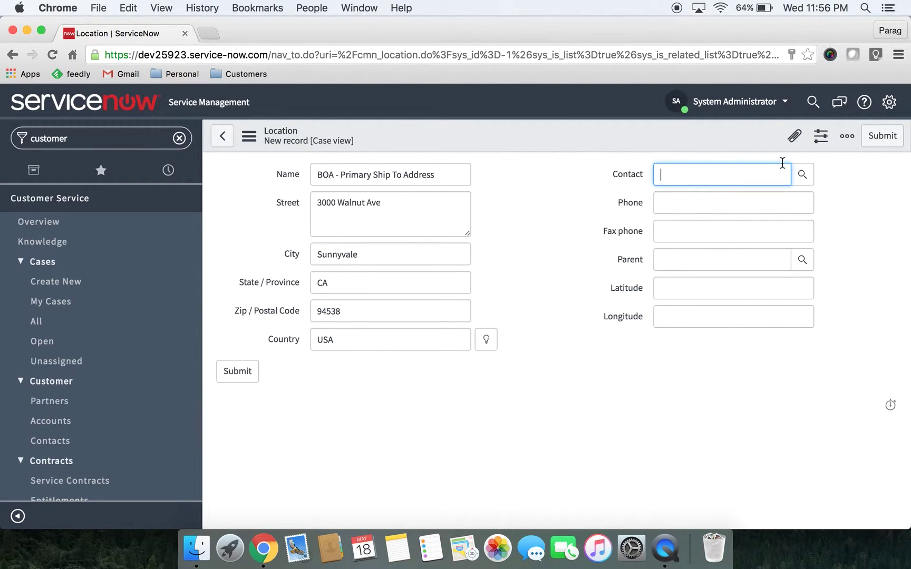
left_click(802, 176)
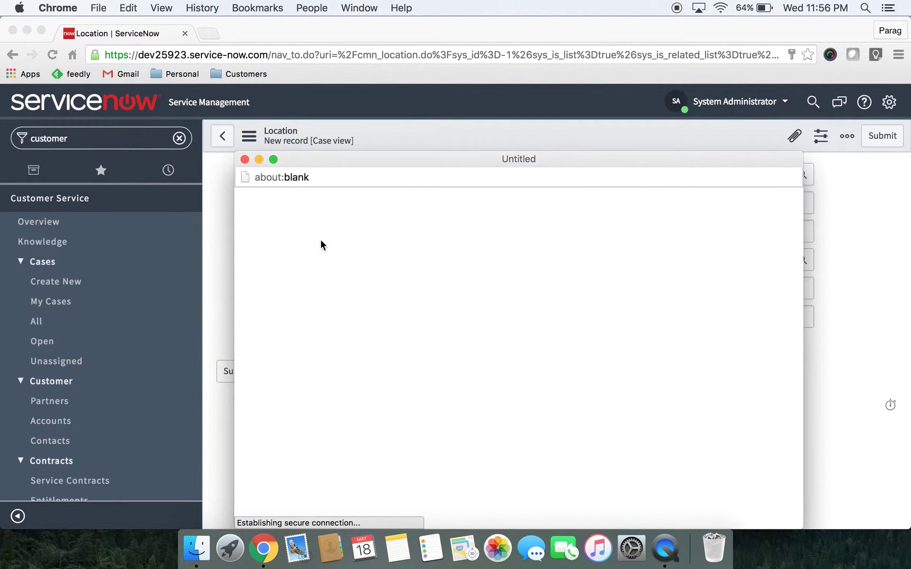
left_click(321, 285)
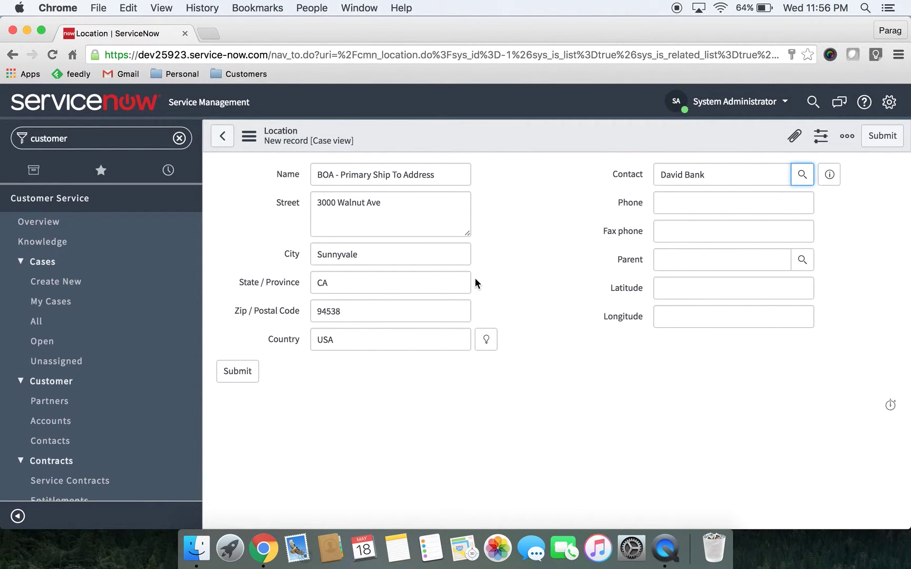
left_click(686, 207)
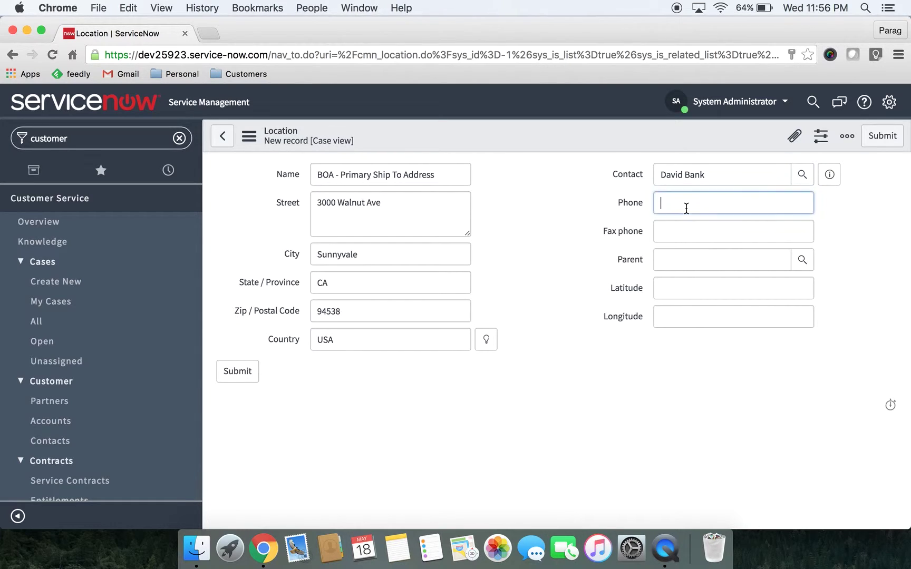
type("11")
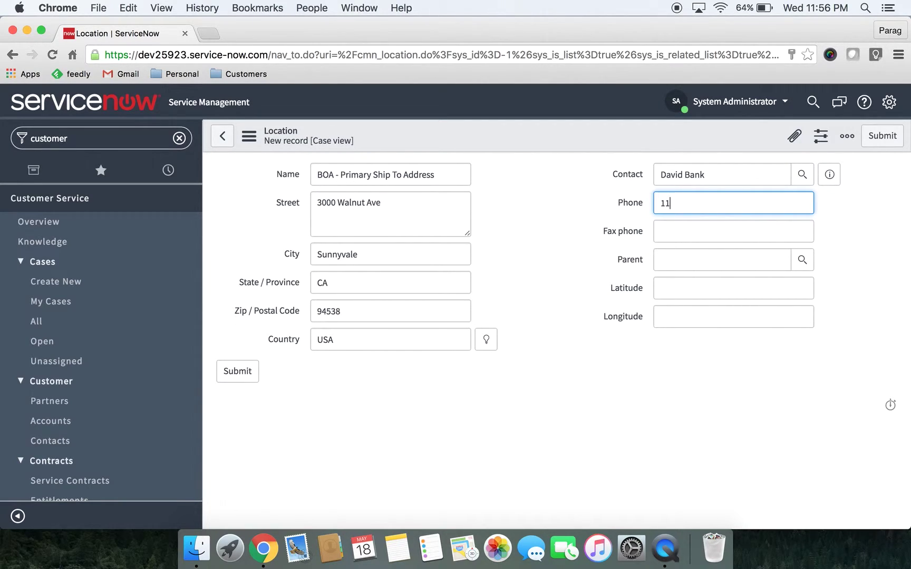
type("1-111-1111")
left_click(228, 373)
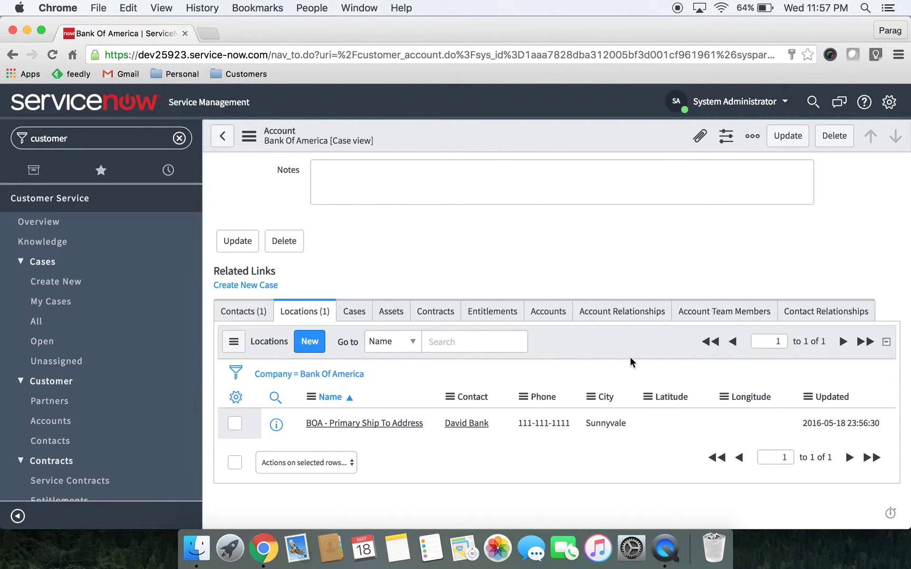
Go back from the Bank Of America account record after confirming its one location
left_click(223, 136)
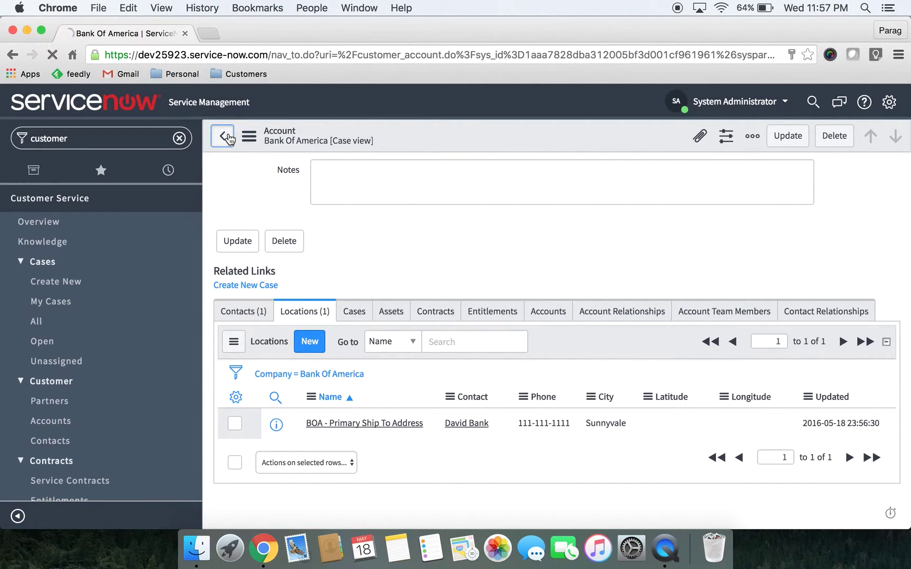